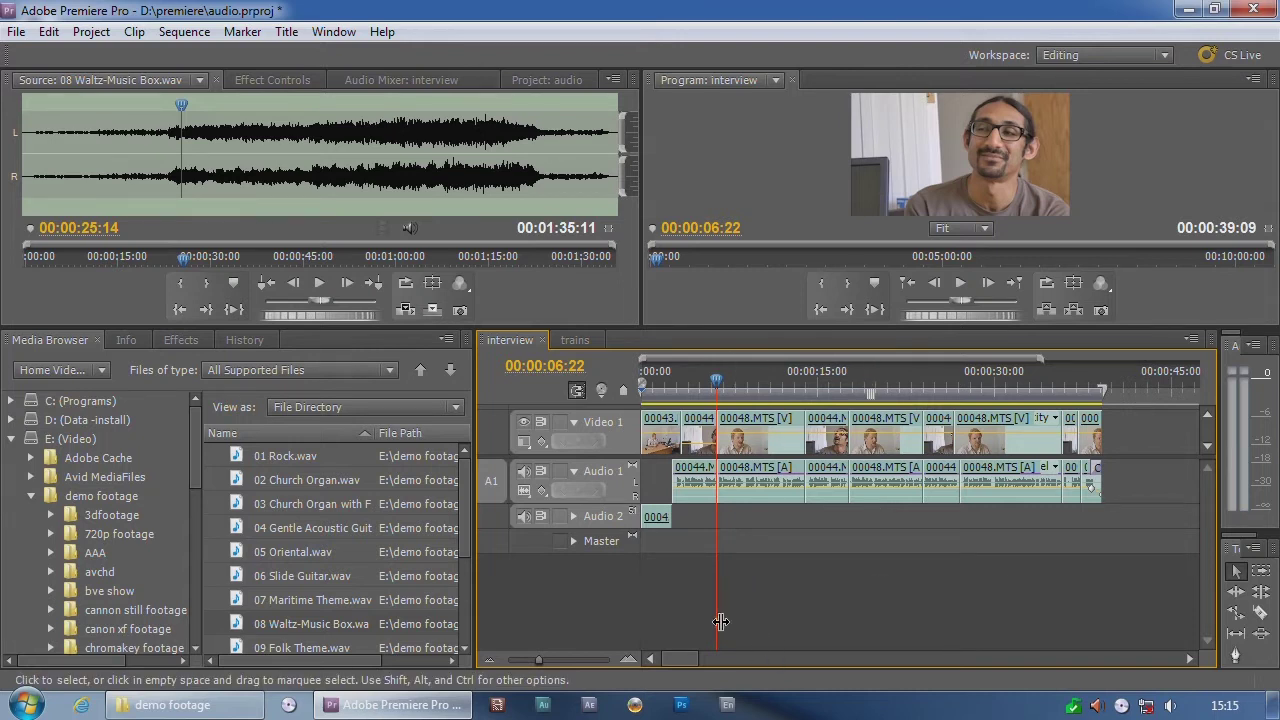
Place 08 Waltz-Music Box.wav at the start of the interview sequence on a new audio track below Audio 2 and expand that track
{"action": "right_click", "coordinate": [612, 484]}
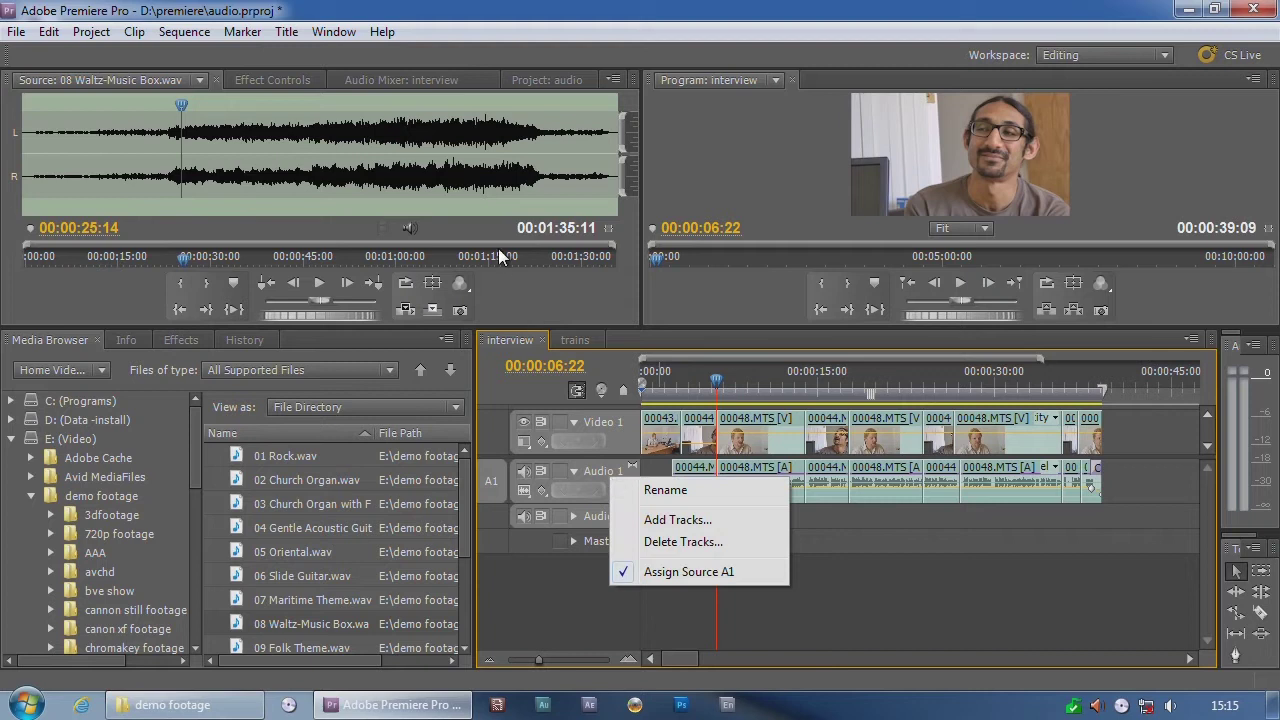
{"action": "left_click", "coordinate": [245, 198]}
{"action": "left_click_drag", "start_coordinate": [214, 206], "coordinate": [641, 589]}
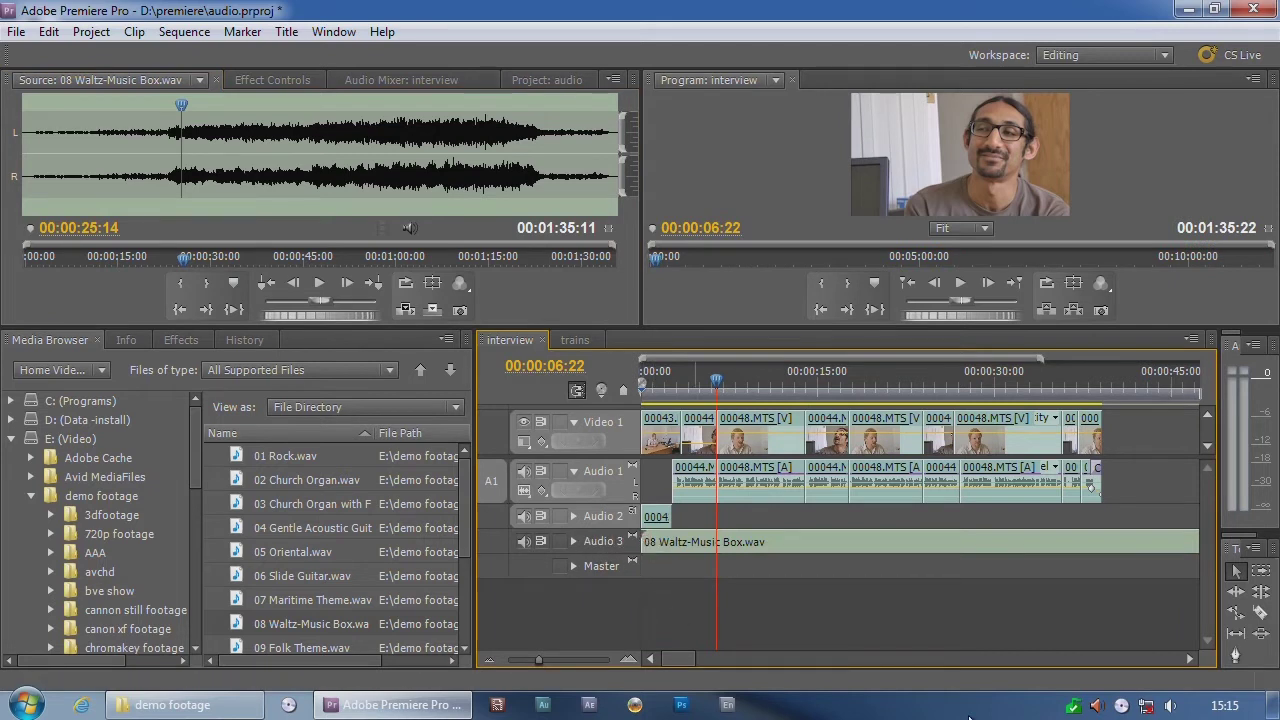
{"action": "left_click", "coordinate": [573, 541]}
Play the sequence near 6, 24 and 38 seconds to check how loud the music is against the speech
{"action": "left_click_drag", "start_coordinate": [714, 371], "coordinate": [603, 376]}
{"action": "key", "text": "space"}
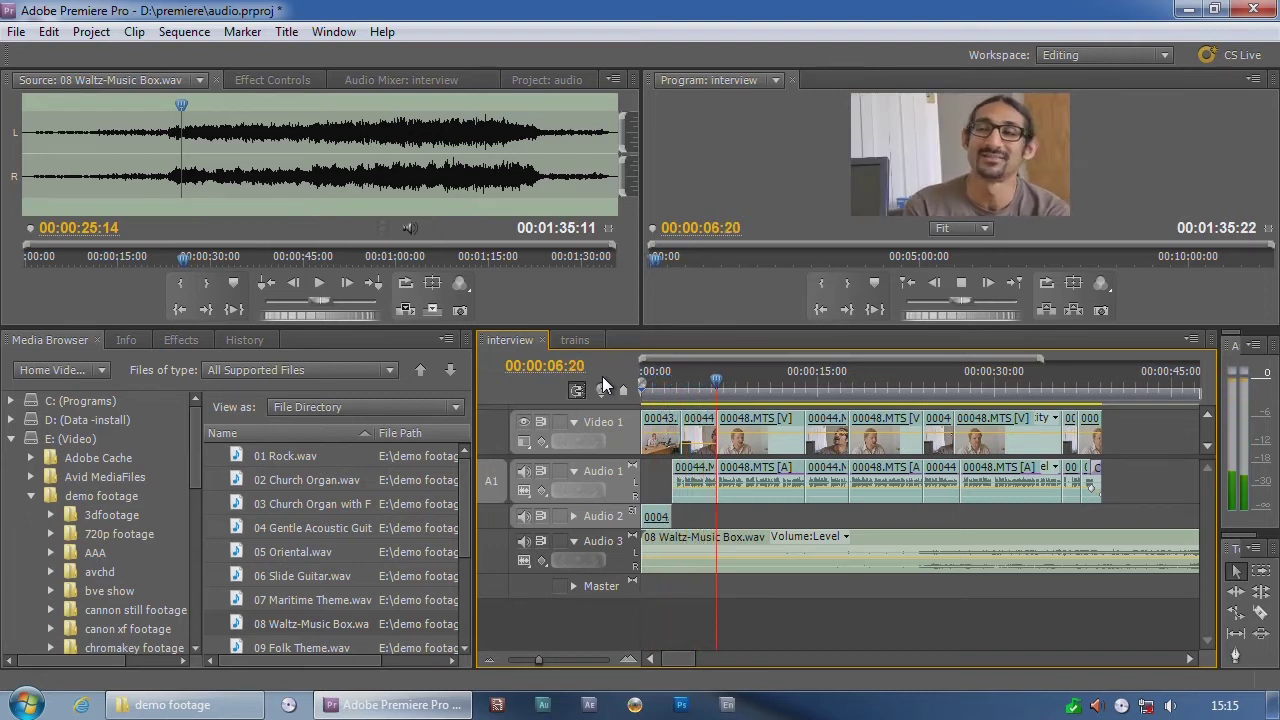
{"action": "key", "text": "space"}
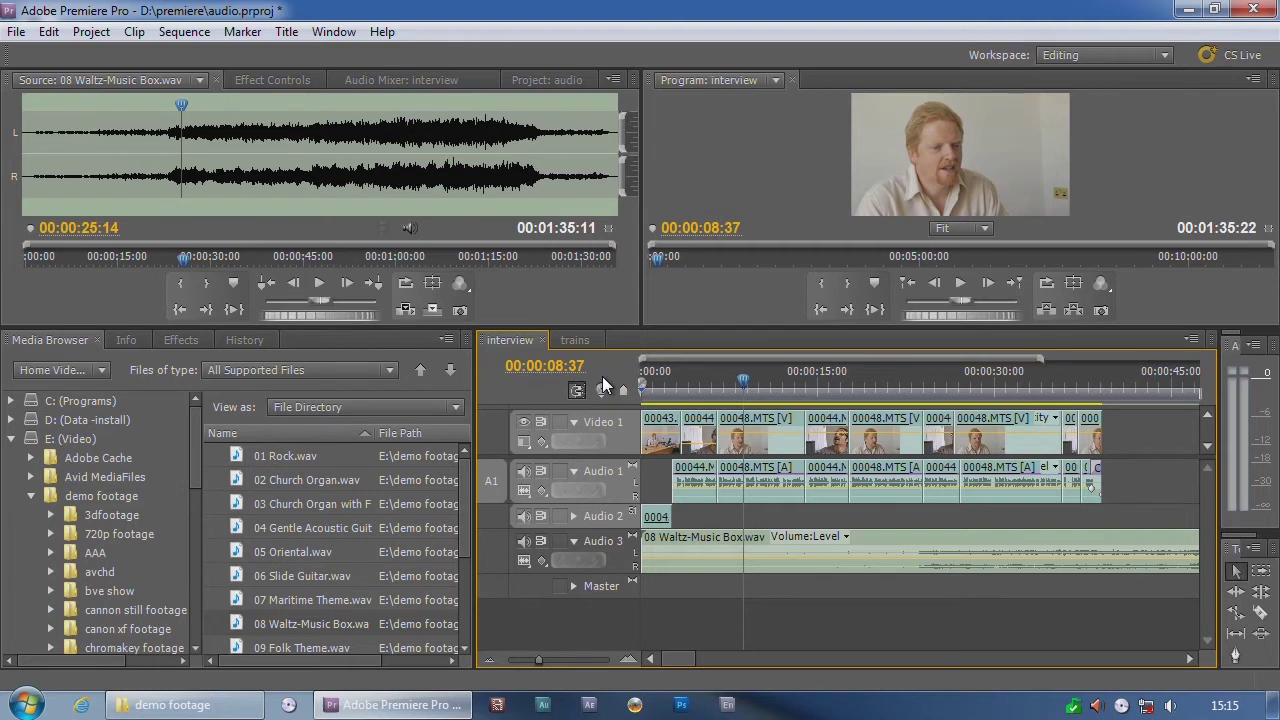
{"action": "left_click", "coordinate": [923, 366]}
{"action": "key", "text": "space"}
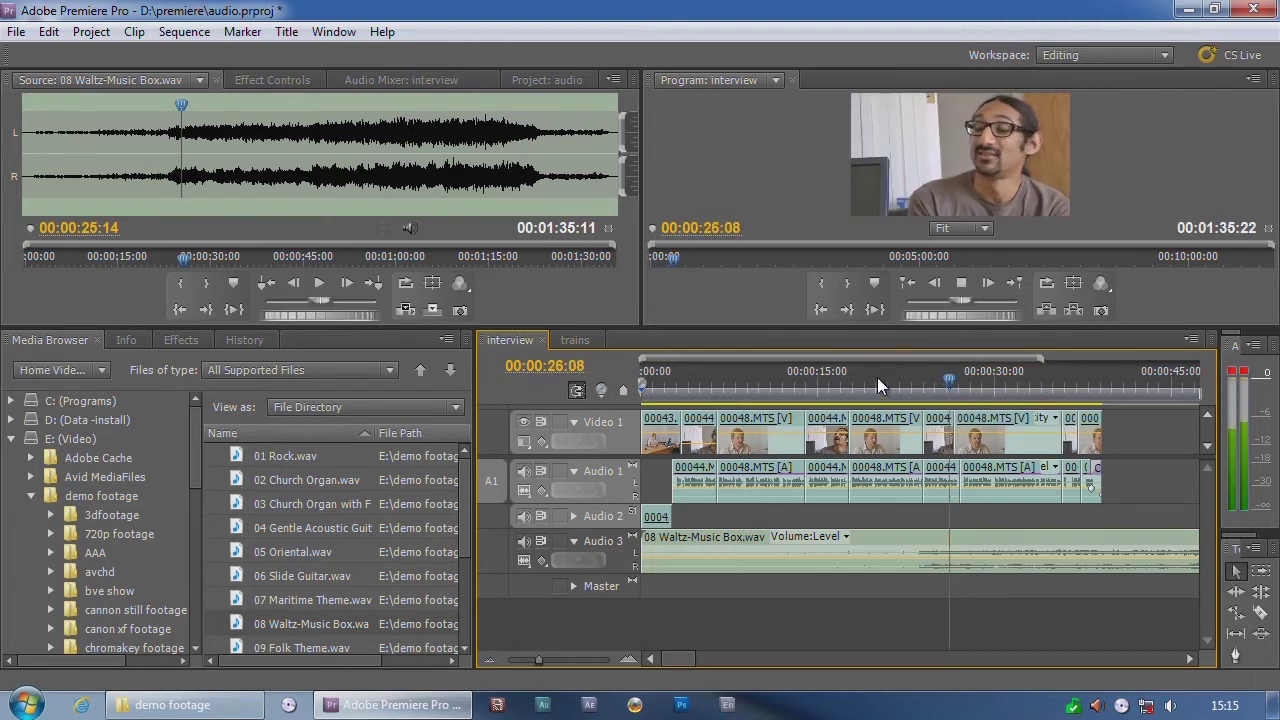
{"action": "key", "text": "space"}
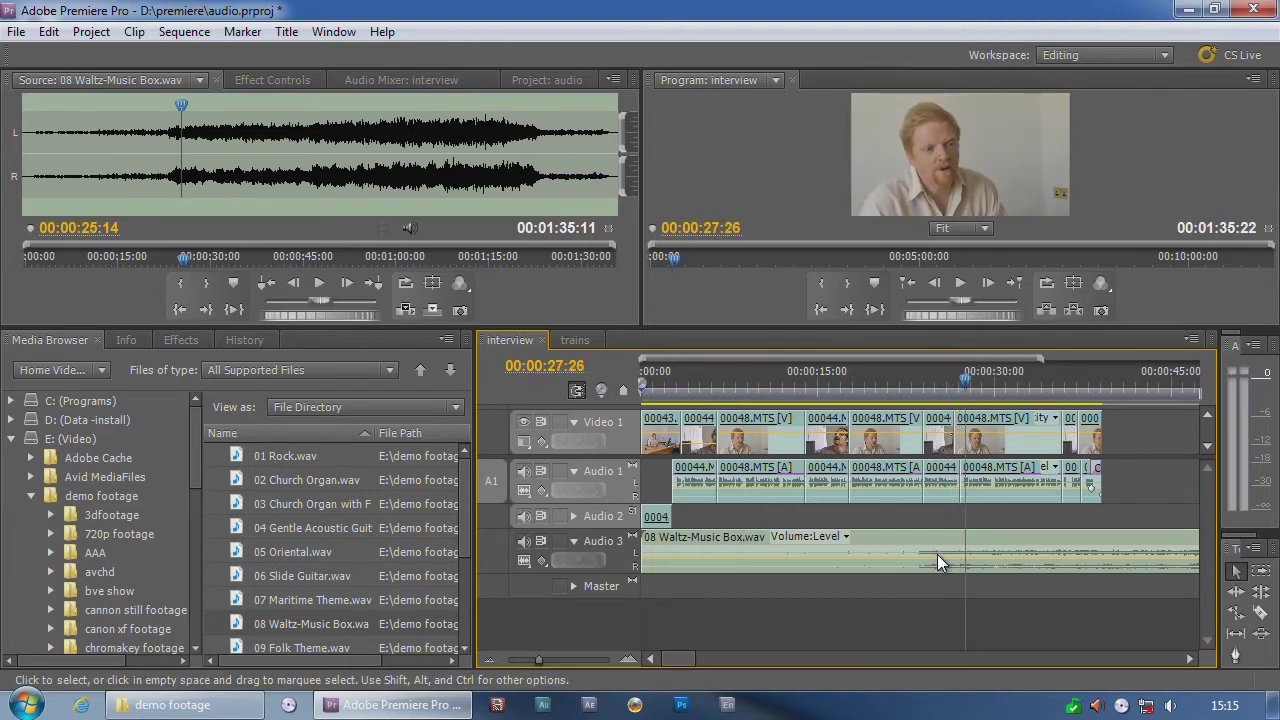
{"action": "left_click_drag", "start_coordinate": [1078, 372], "coordinate": [1085, 372]}
{"action": "key", "text": "space"}
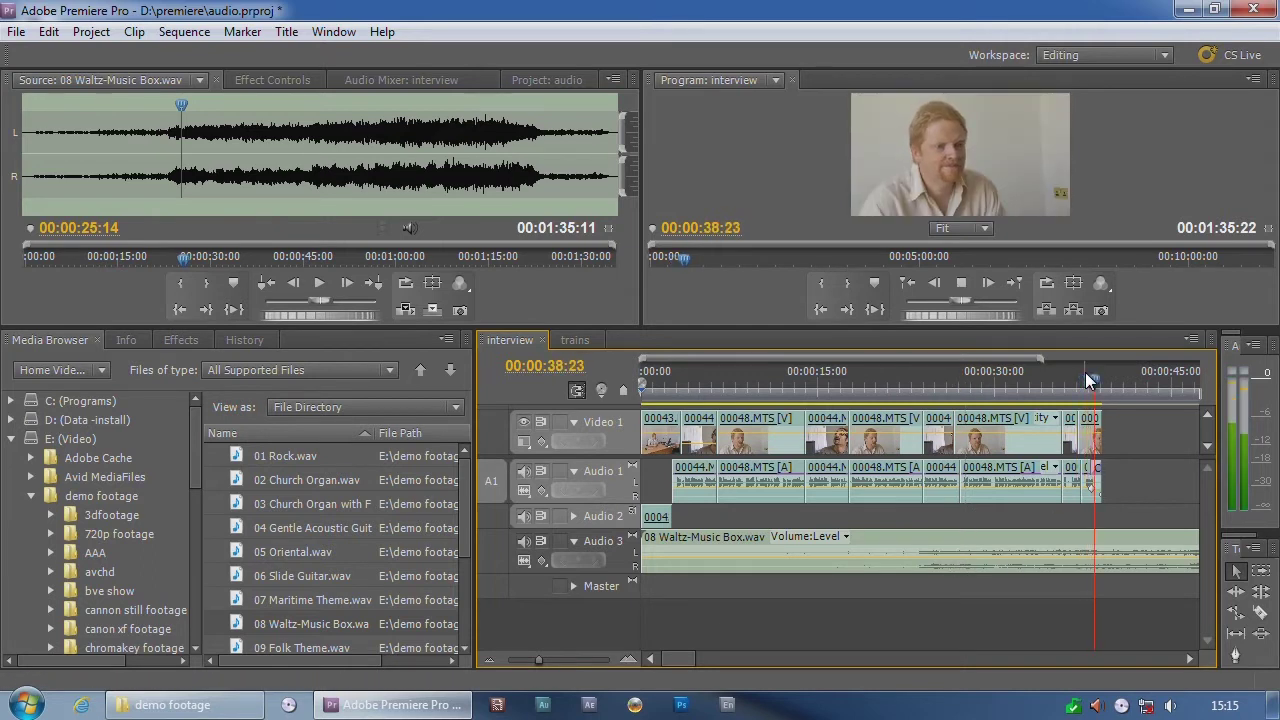
{"action": "left_click_drag", "start_coordinate": [1085, 372], "coordinate": [925, 399]}
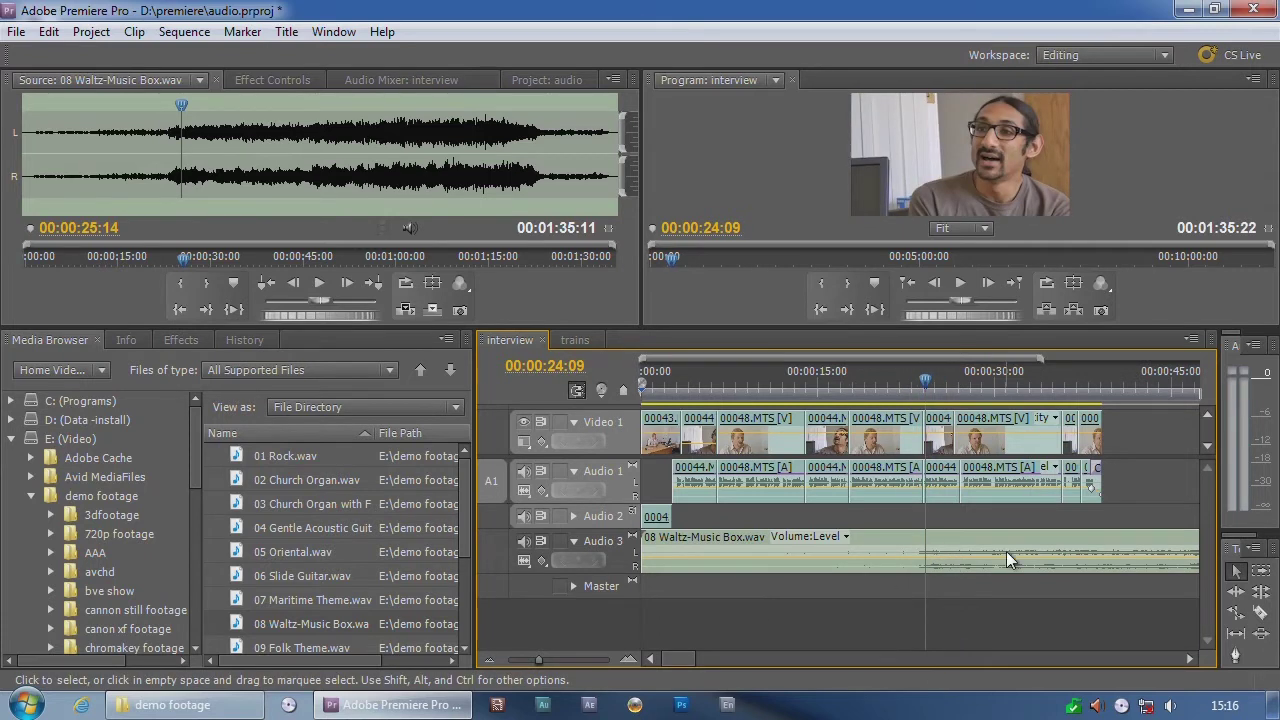
Add four volume keyframes to the waltz clip, two around 24 seconds and two around 38 seconds
{"action": "left_click", "coordinate": [919, 378]}
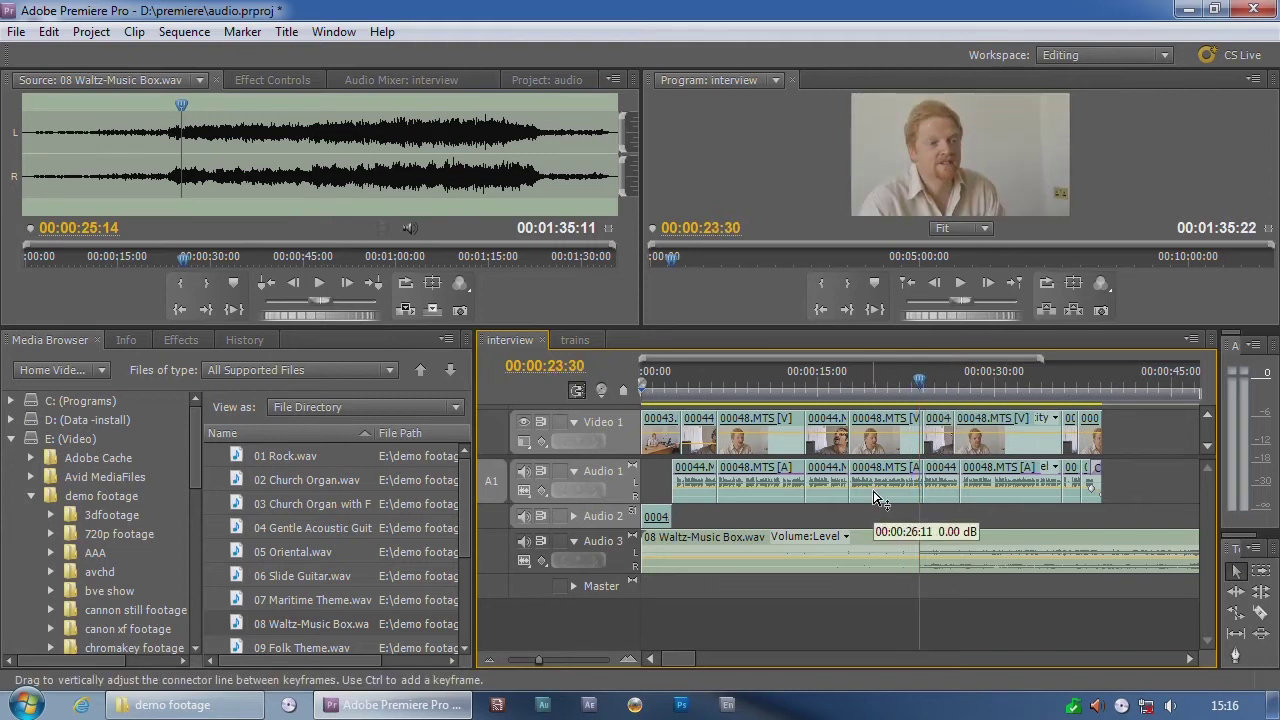
{"action": "left_click", "coordinate": [905, 560]}
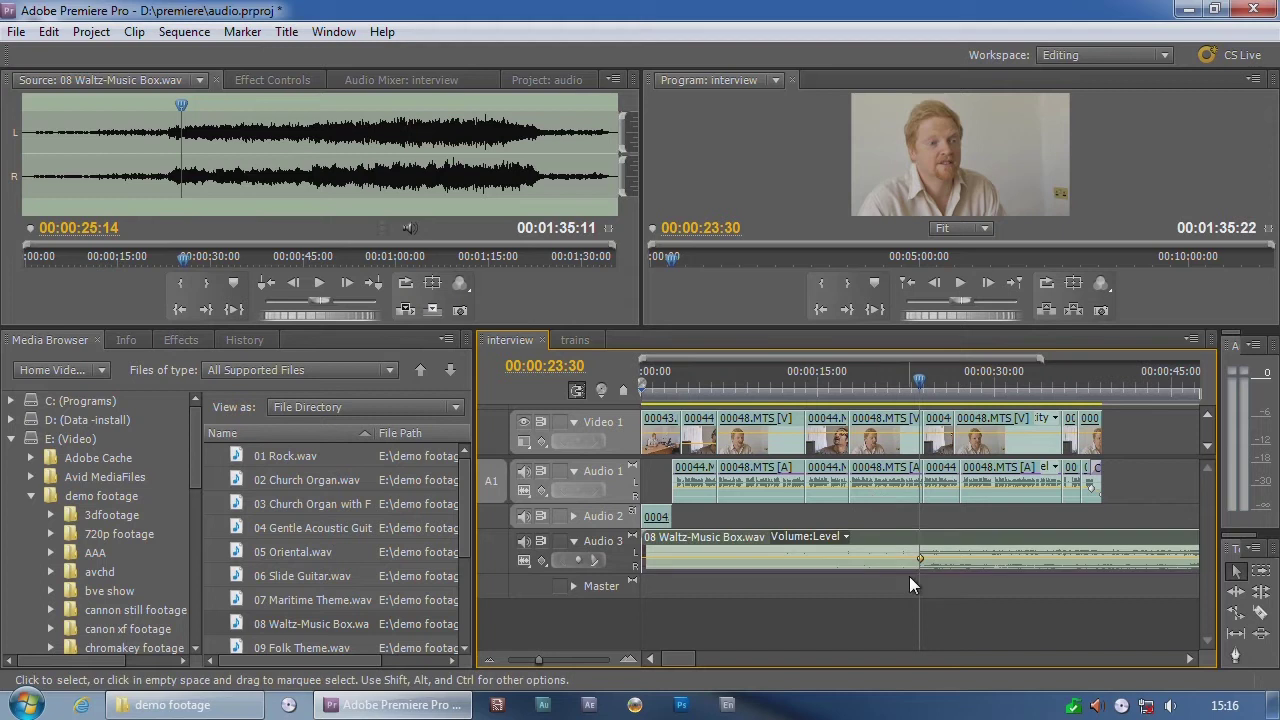
{"action": "left_click", "coordinate": [920, 558], "text": "ctrl"}
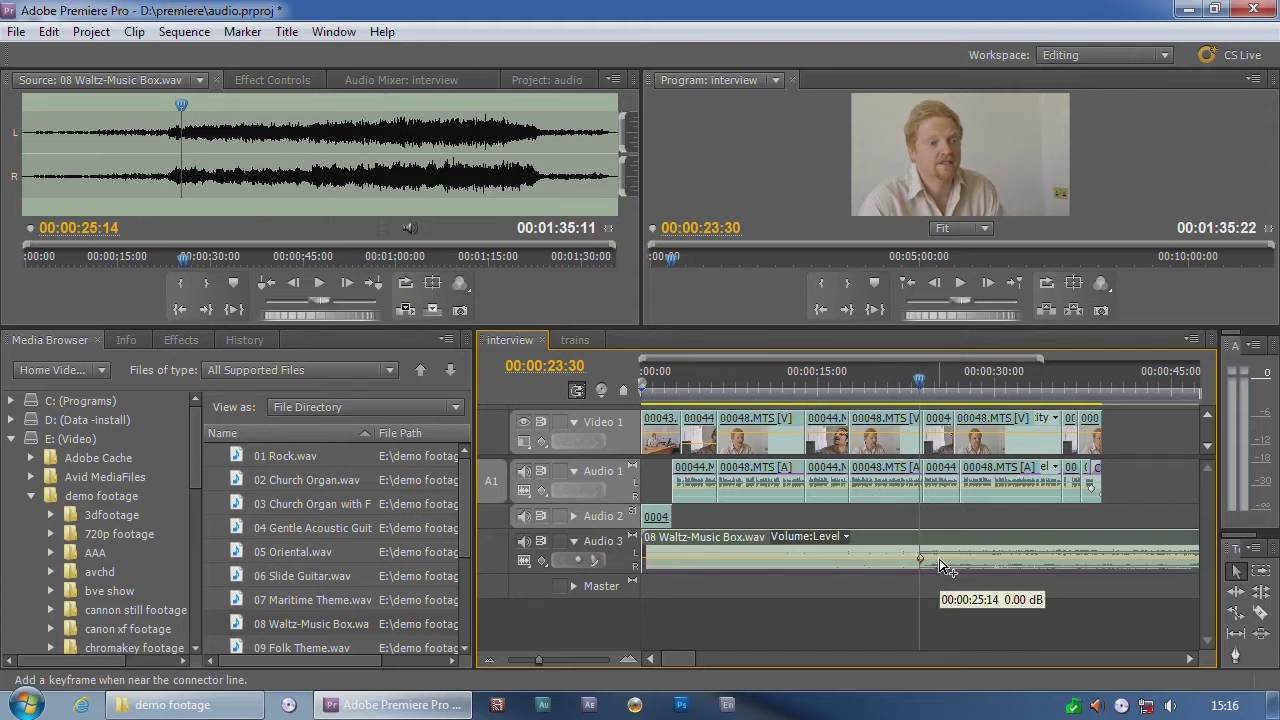
{"action": "left_click", "coordinate": [940, 558], "text": "ctrl"}
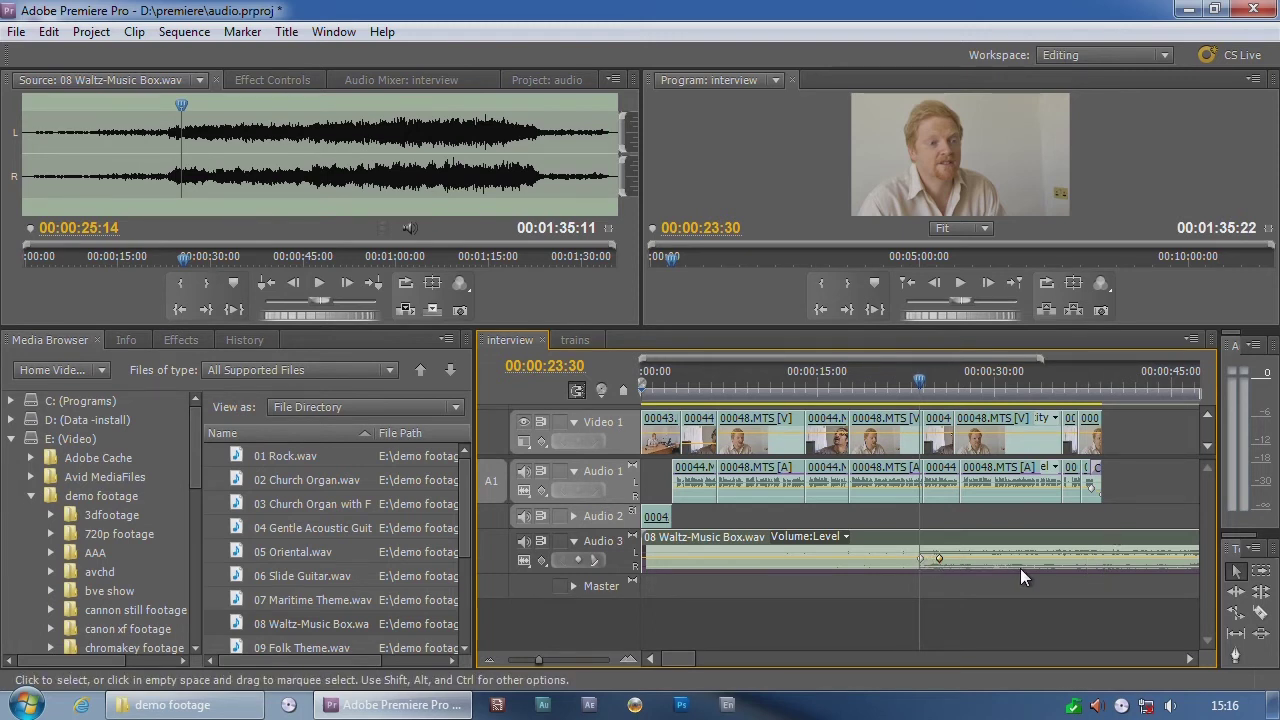
{"action": "left_click", "coordinate": [1108, 560], "text": "ctrl"}
{"action": "left_click", "coordinate": [1090, 558], "text": "ctrl"}
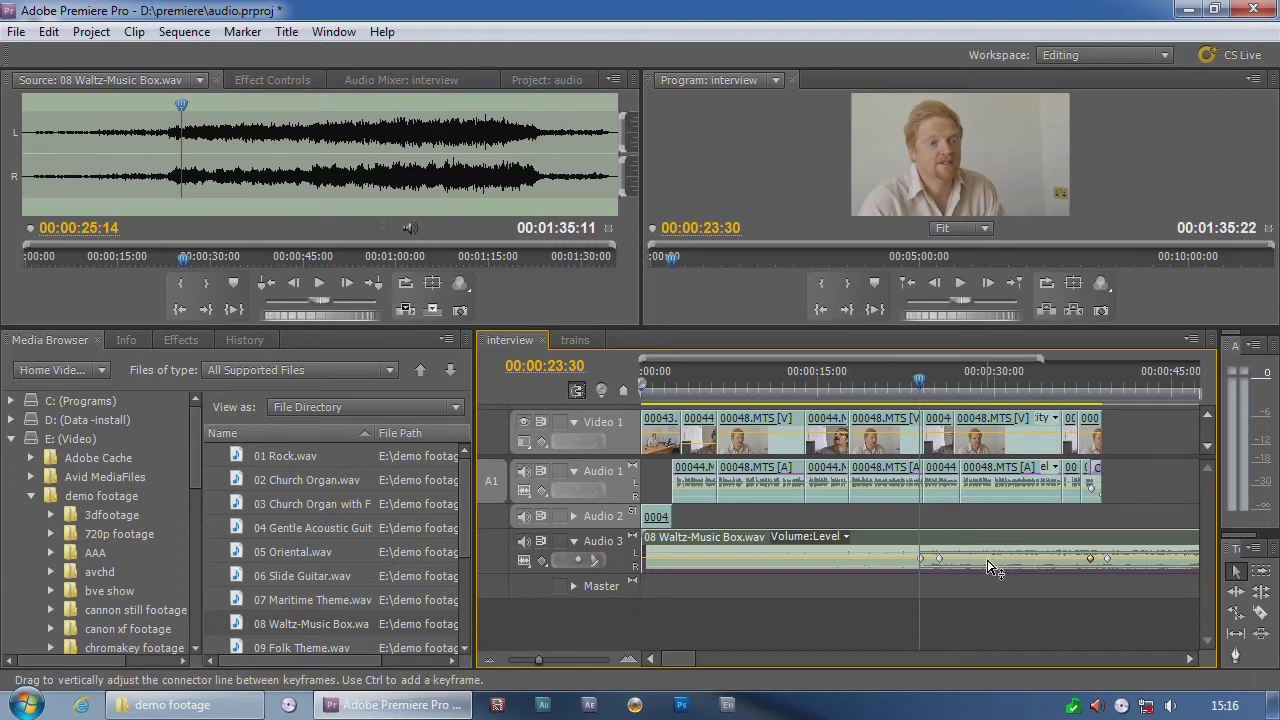
Lower the music's volume line between the two inner keyframes and play back from about 22 seconds
{"action": "left_click_drag", "start_coordinate": [987, 563], "coordinate": [987, 576]}
{"action": "left_click_drag", "start_coordinate": [1023, 570], "coordinate": [981, 574]}
{"action": "left_click_drag", "start_coordinate": [918, 383], "coordinate": [907, 383]}
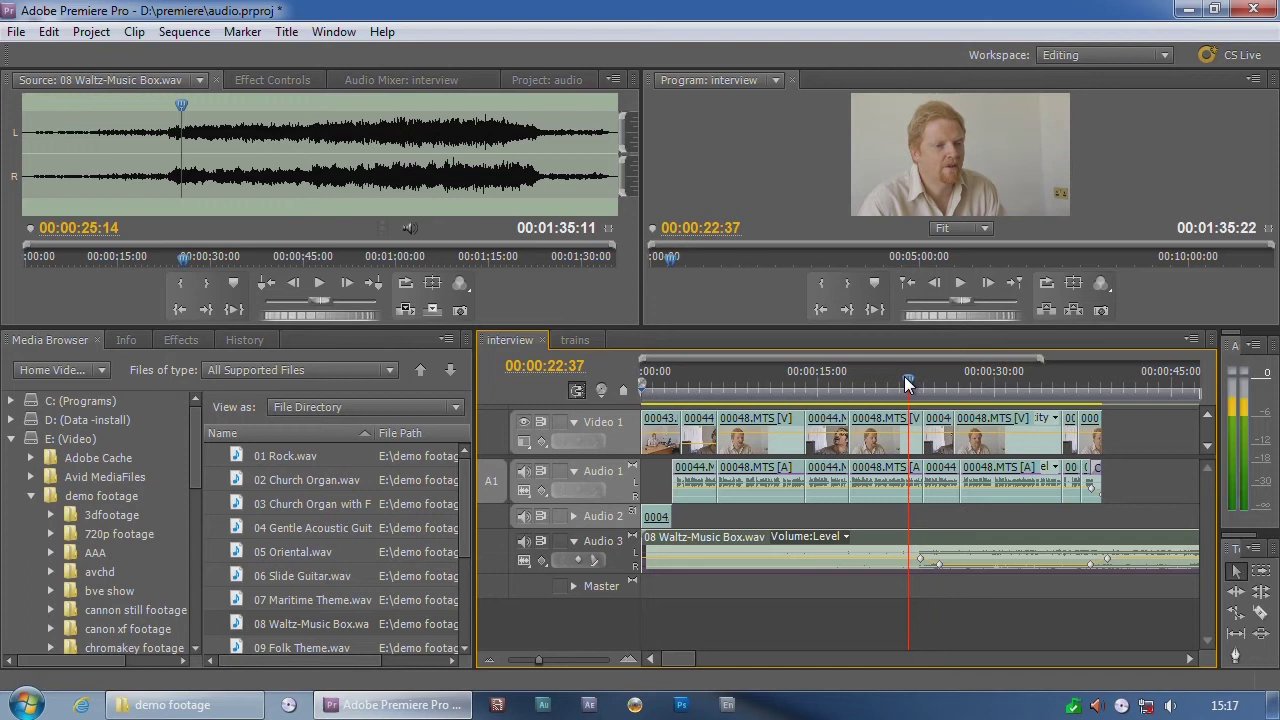
{"action": "key", "text": "space"}
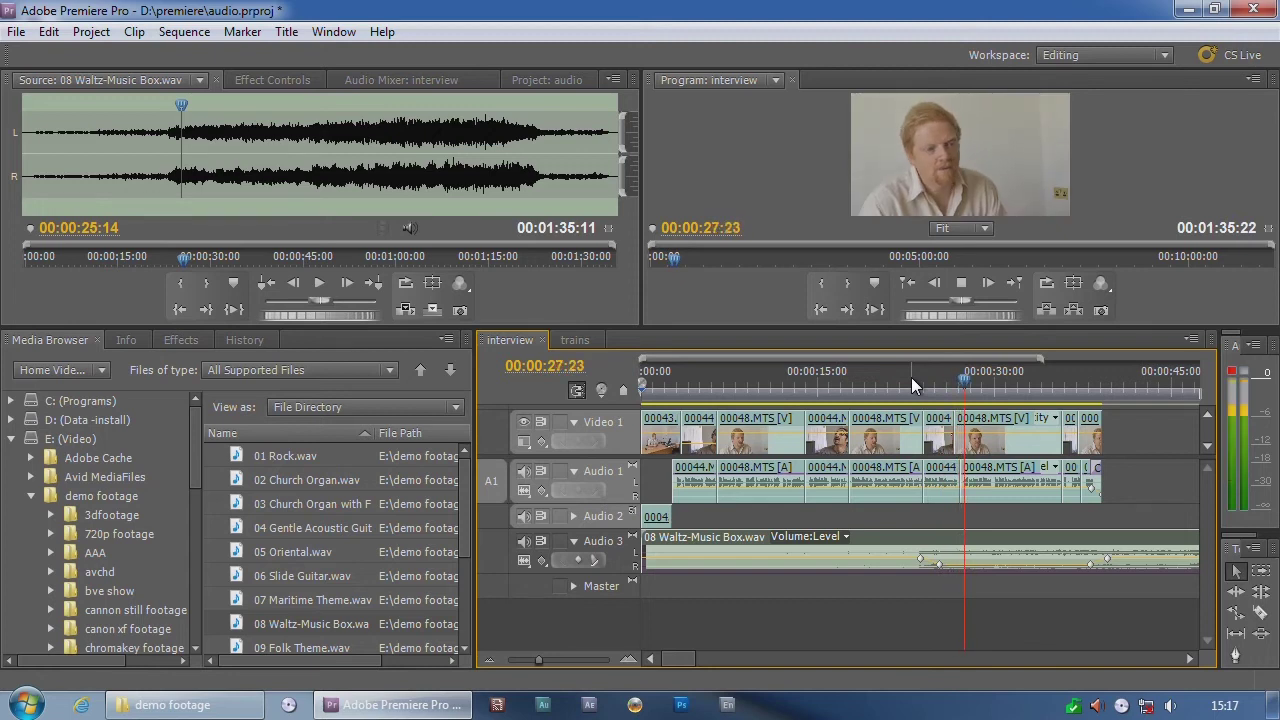
{"action": "key", "text": "space"}
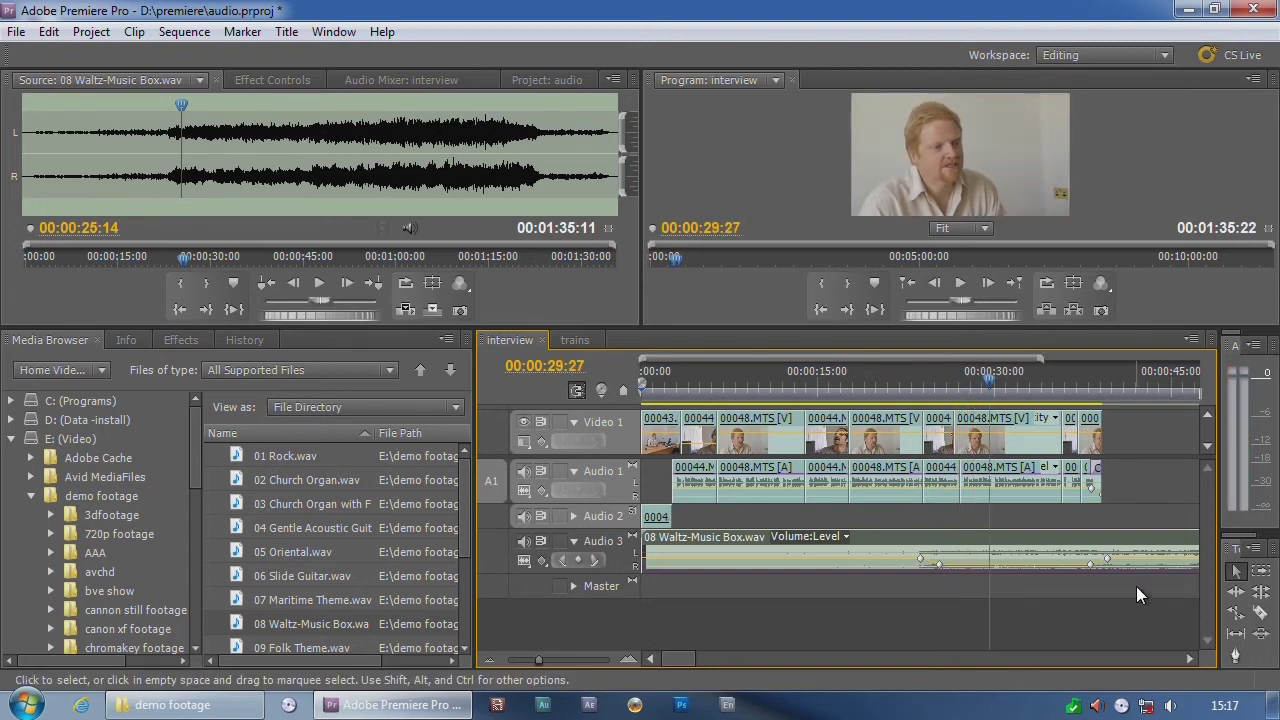
Adjust the level between the inner keyframes to about -6.71 dB and increase the height of the Audio 3 track
{"action": "left_click_drag", "start_coordinate": [993, 567], "coordinate": [993, 567]}
{"action": "left_click_drag", "start_coordinate": [965, 572], "coordinate": [968, 569]}
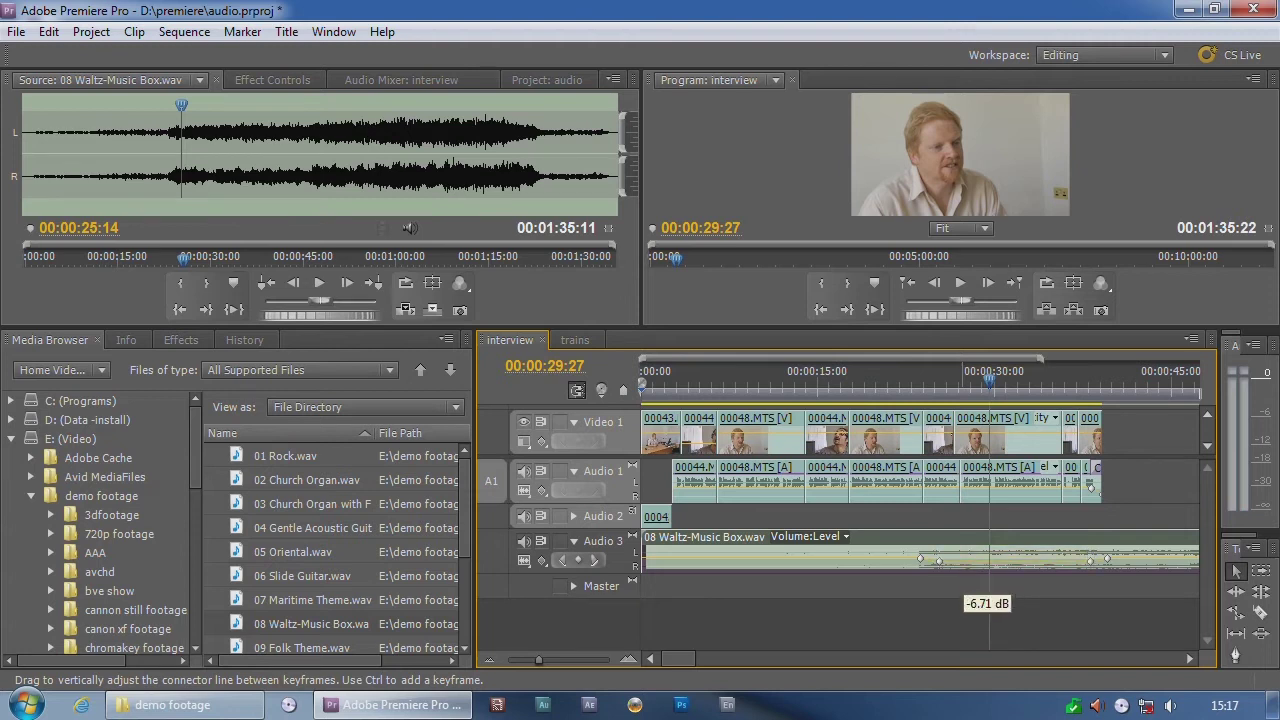
{"action": "left_click_drag", "start_coordinate": [617, 583], "coordinate": [623, 645]}
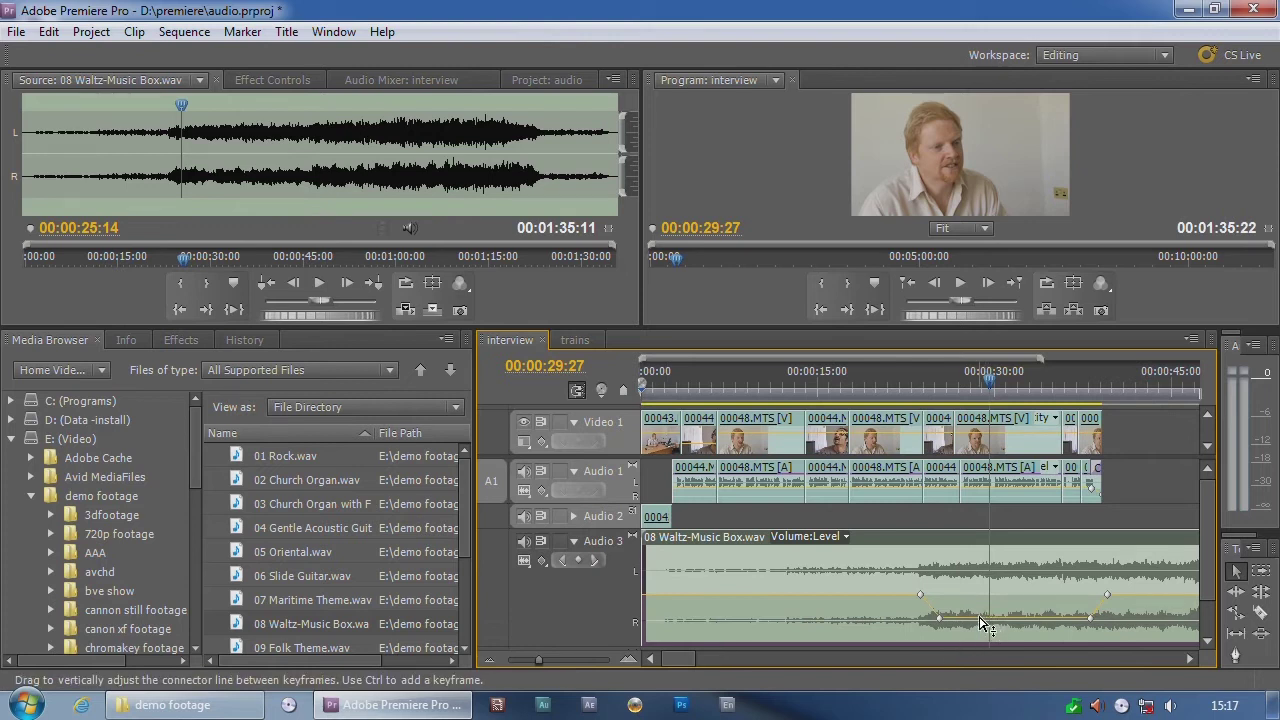
Fine-tune the volume line between the two inner keyframes to about -4.76 dB
{"action": "left_click_drag", "start_coordinate": [980, 624], "coordinate": [978, 607]}
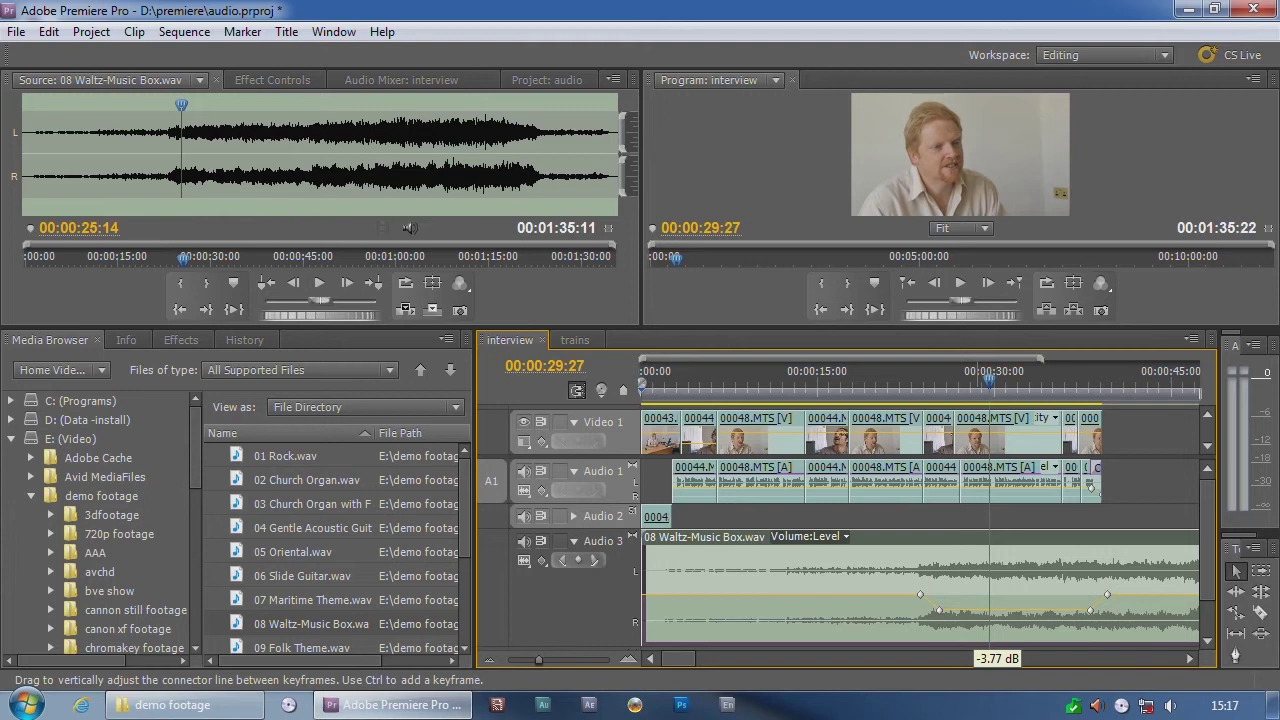
{"action": "key", "text": "ctrl"}
{"action": "left_click_drag", "start_coordinate": [980, 609], "coordinate": [980, 607]}
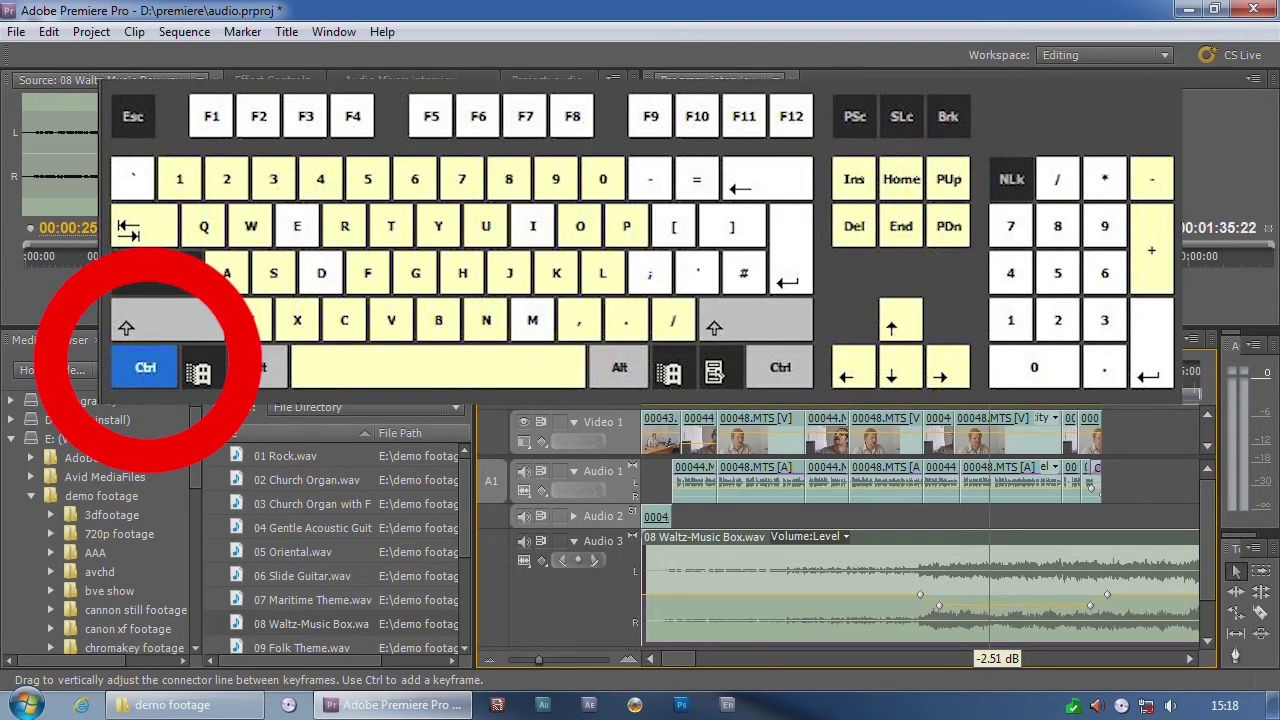
{"action": "left_click_drag", "start_coordinate": [978, 600], "coordinate": [973, 616]}
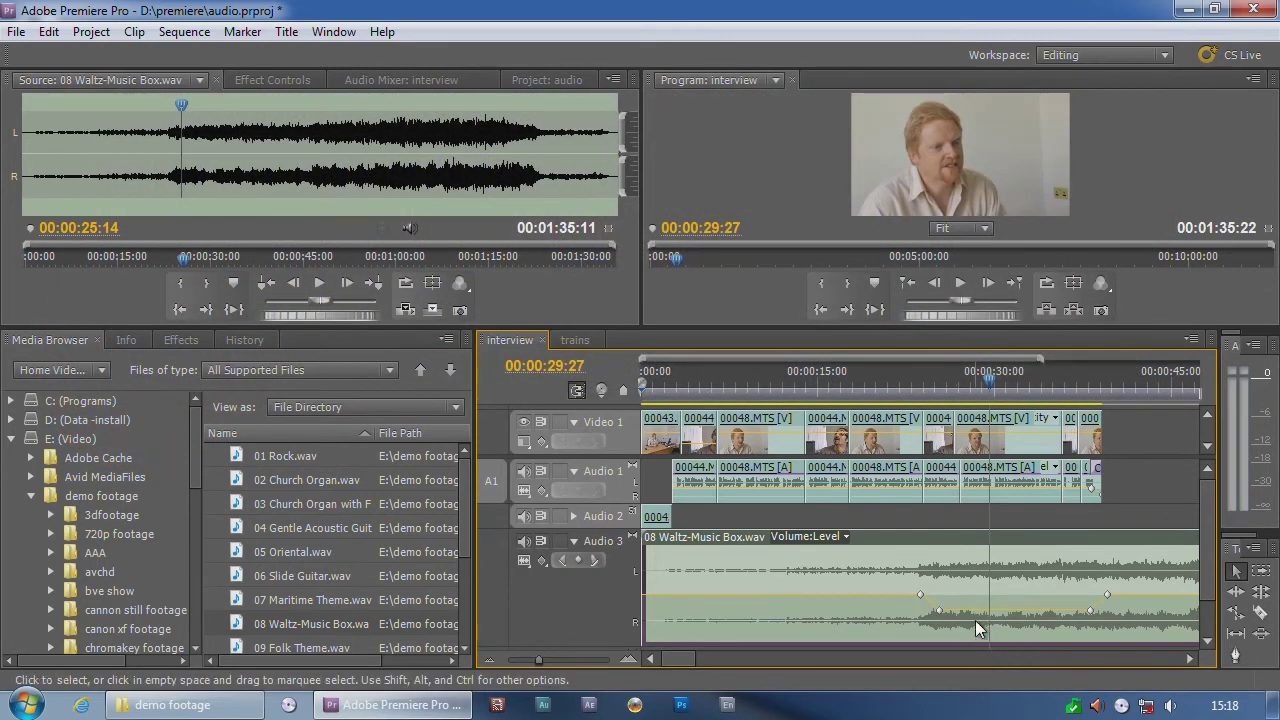
{"action": "left_click", "coordinate": [969, 615], "text": "ctrl"}
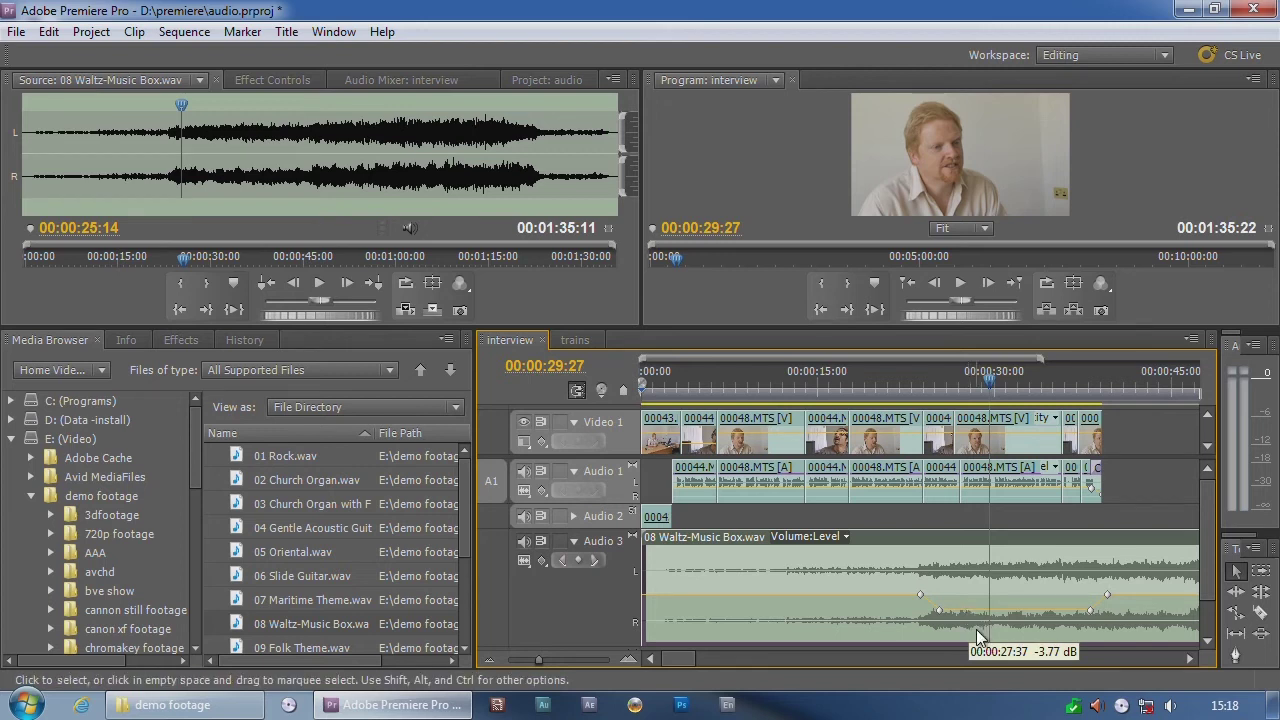
{"action": "mouse_move", "coordinate": [978, 616]}
{"action": "left_mouse_down"}
{"action": "mouse_move", "coordinate": [998, 614]}
{"action": "mouse_move", "coordinate": [998, 597]}
{"action": "mouse_move", "coordinate": [998, 611]}
{"action": "left_mouse_up"}
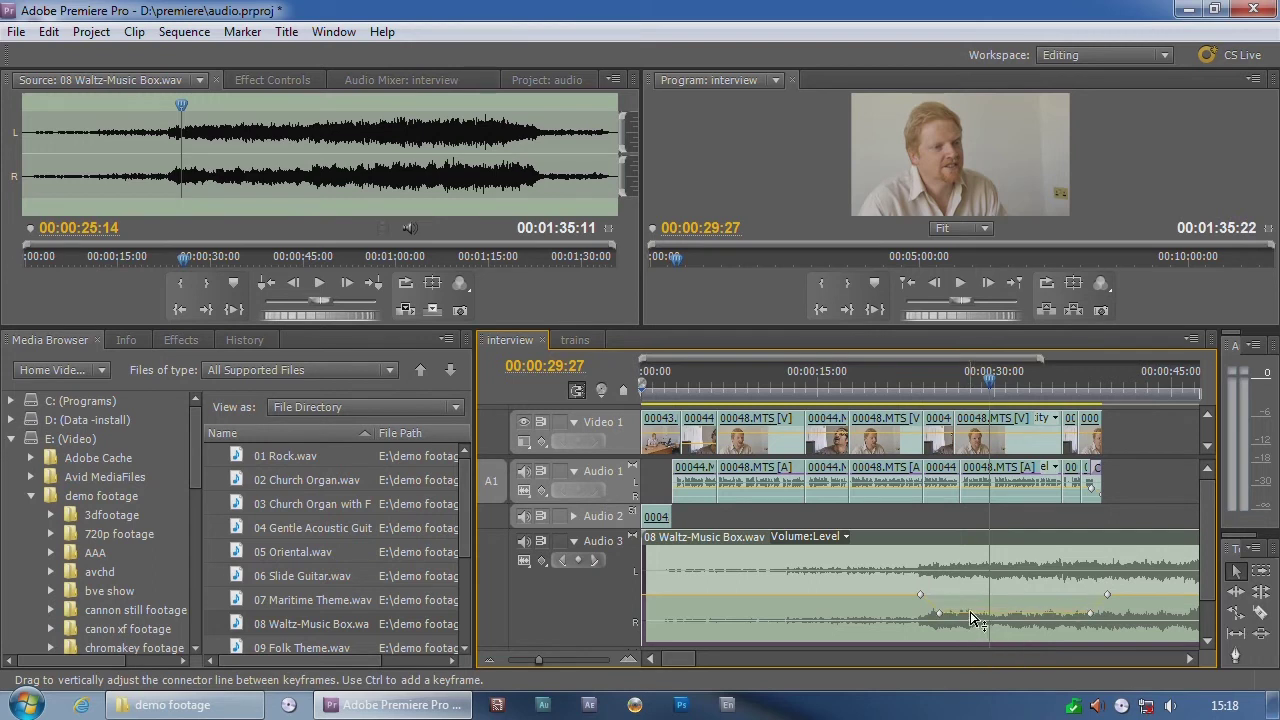
{"action": "mouse_move", "coordinate": [975, 618]}
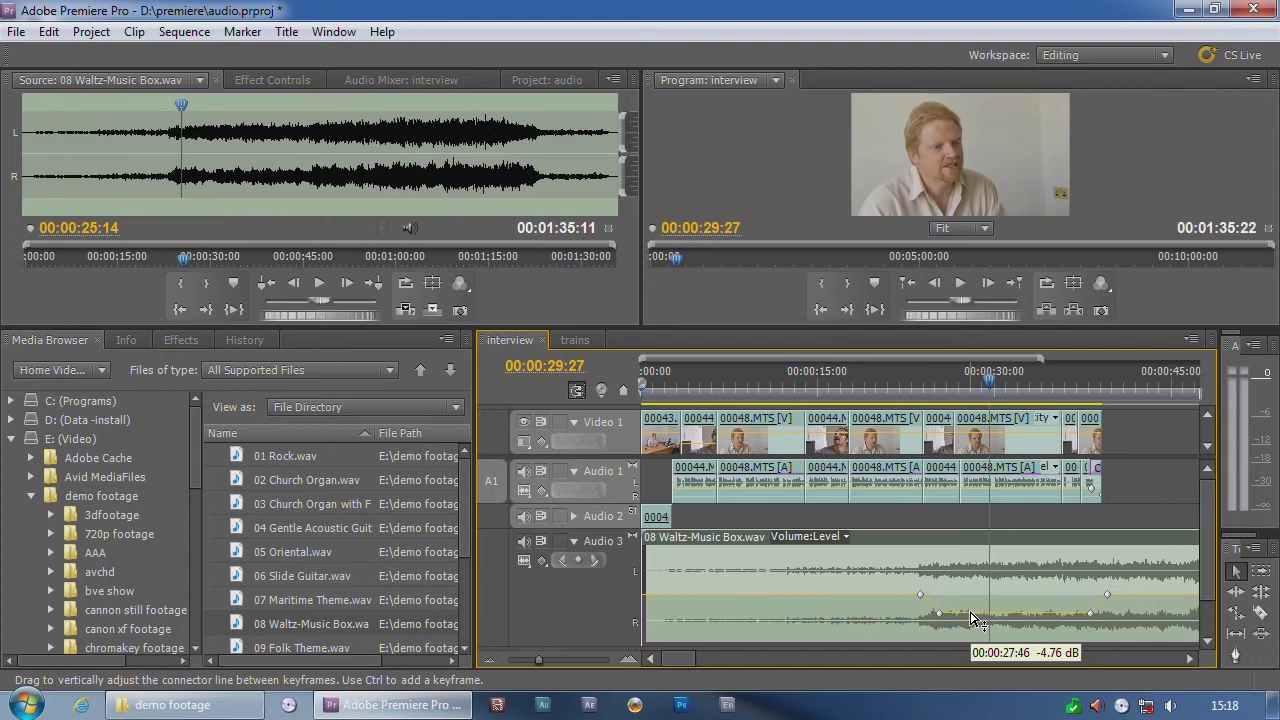
Show the clip's effect controls, raise the dipped section to about -2.88 dB and play back across both volume transitions
{"action": "left_click", "coordinate": [256, 80]}
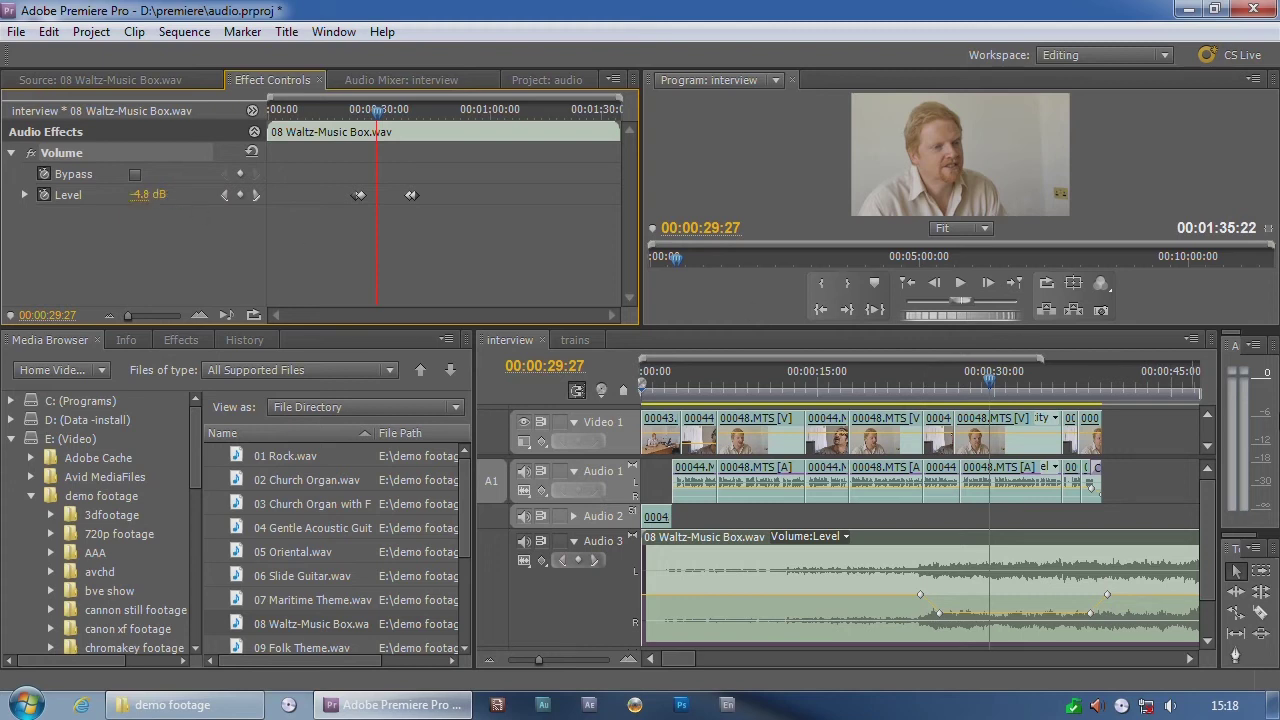
{"action": "left_click_drag", "start_coordinate": [992, 612], "coordinate": [992, 601]}
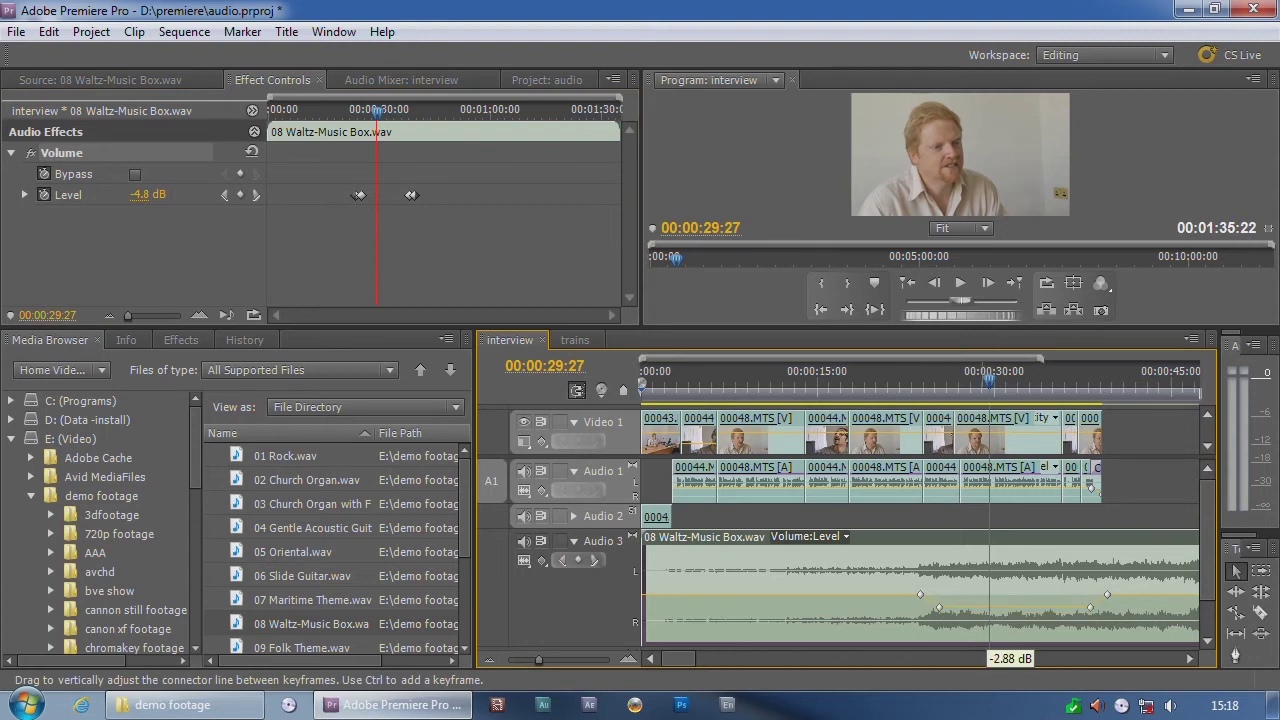
{"action": "left_click", "coordinate": [898, 381]}
{"action": "key", "text": "space"}
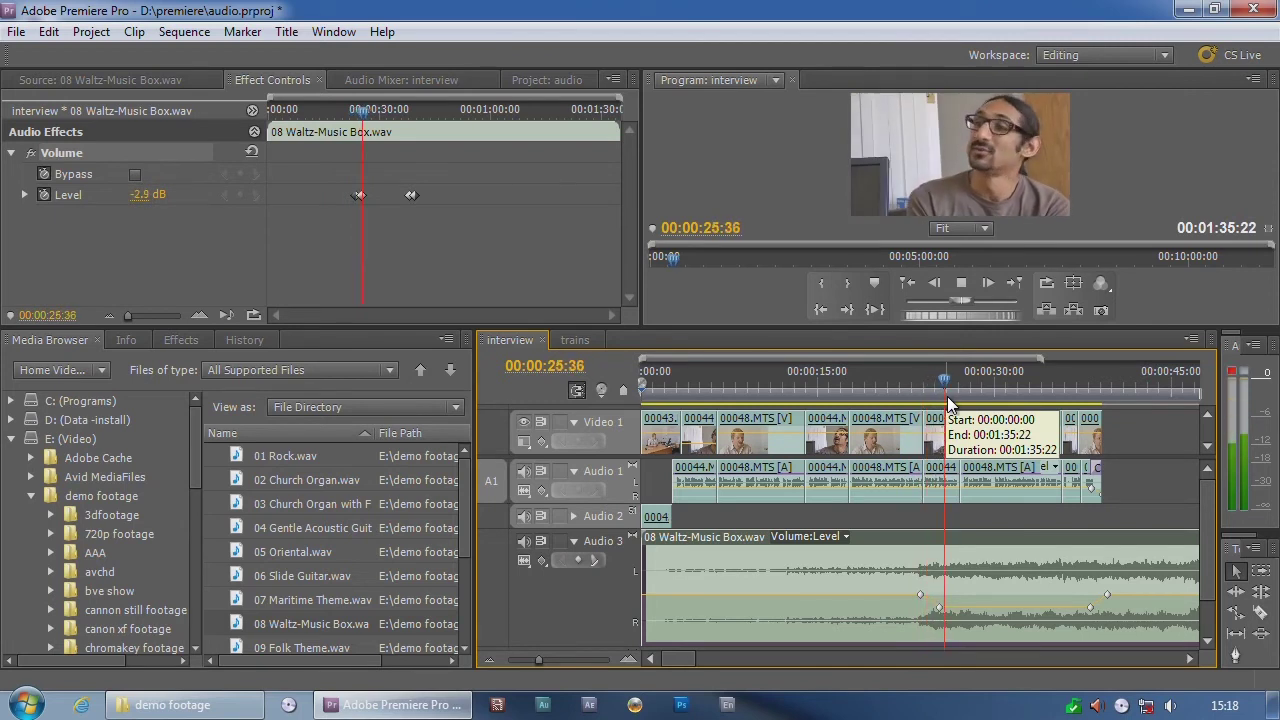
{"action": "key", "text": "space"}
{"action": "left_click", "coordinate": [1060, 393]}
{"action": "key", "text": "space"}
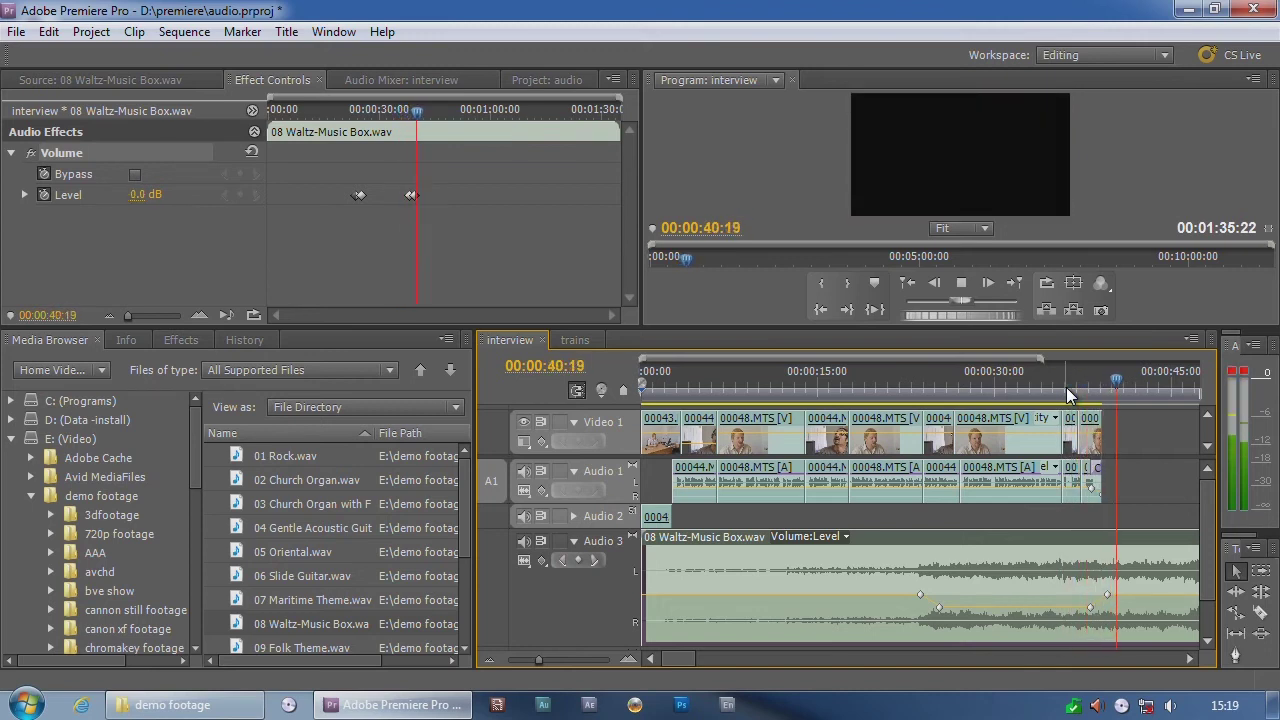
{"action": "key", "text": "space"}
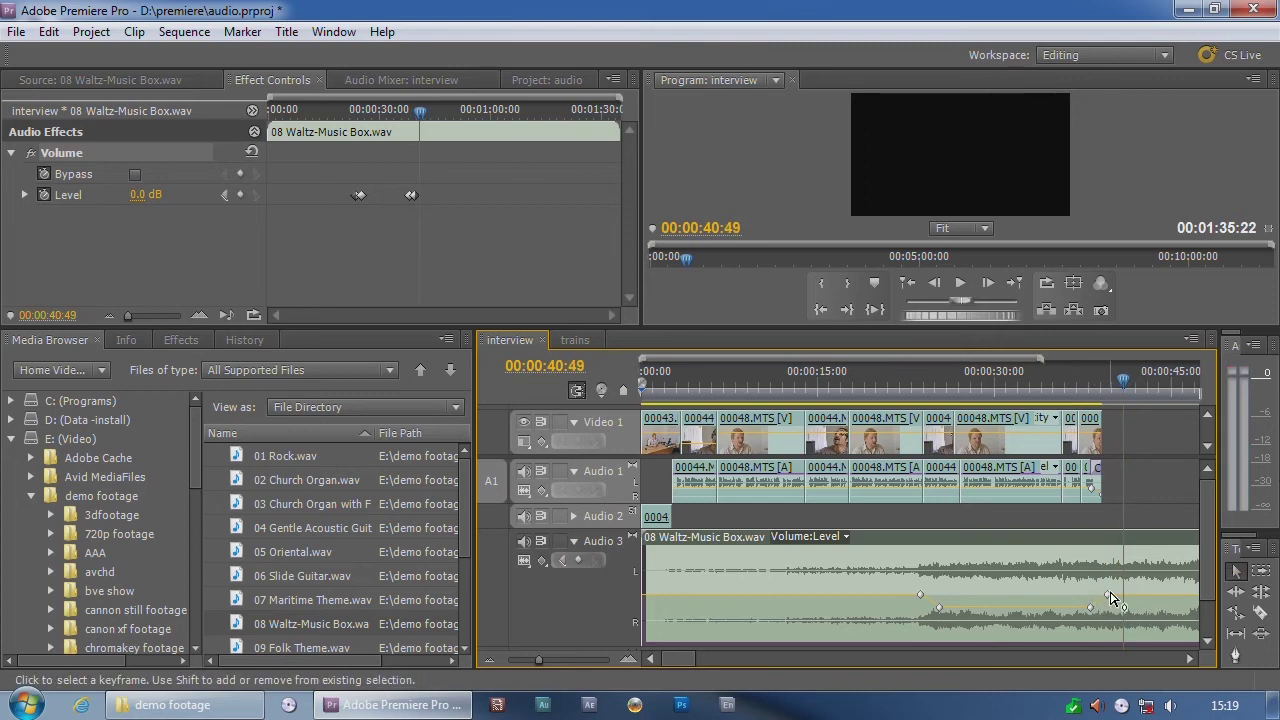
Raise the last volume keyframe to about 2.9 dB and lower the dip before it slightly, checking the change by playback
{"action": "left_click_drag", "start_coordinate": [1110, 598], "coordinate": [1104, 582]}
{"action": "left_click", "coordinate": [1085, 383]}
{"action": "key", "text": "space"}
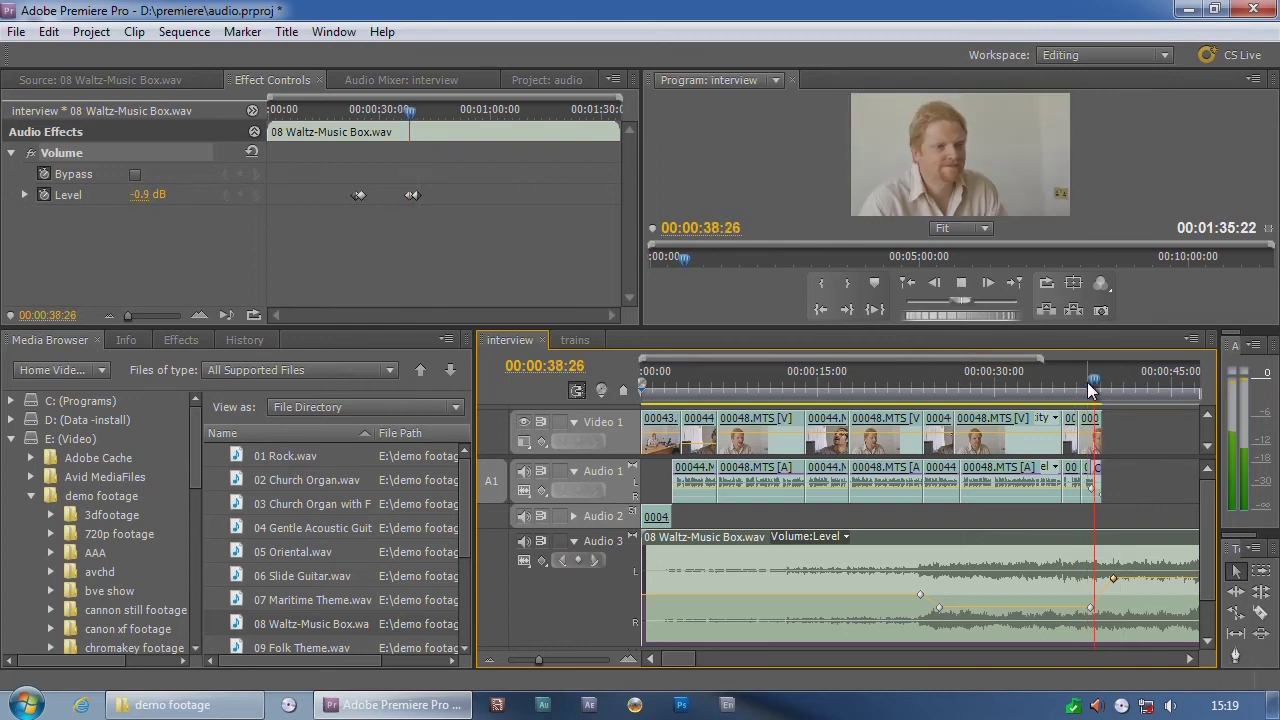
{"action": "key", "text": "space"}
{"action": "left_click_drag", "start_coordinate": [1020, 610], "coordinate": [1020, 616]}
{"action": "left_click", "coordinate": [1120, 381]}
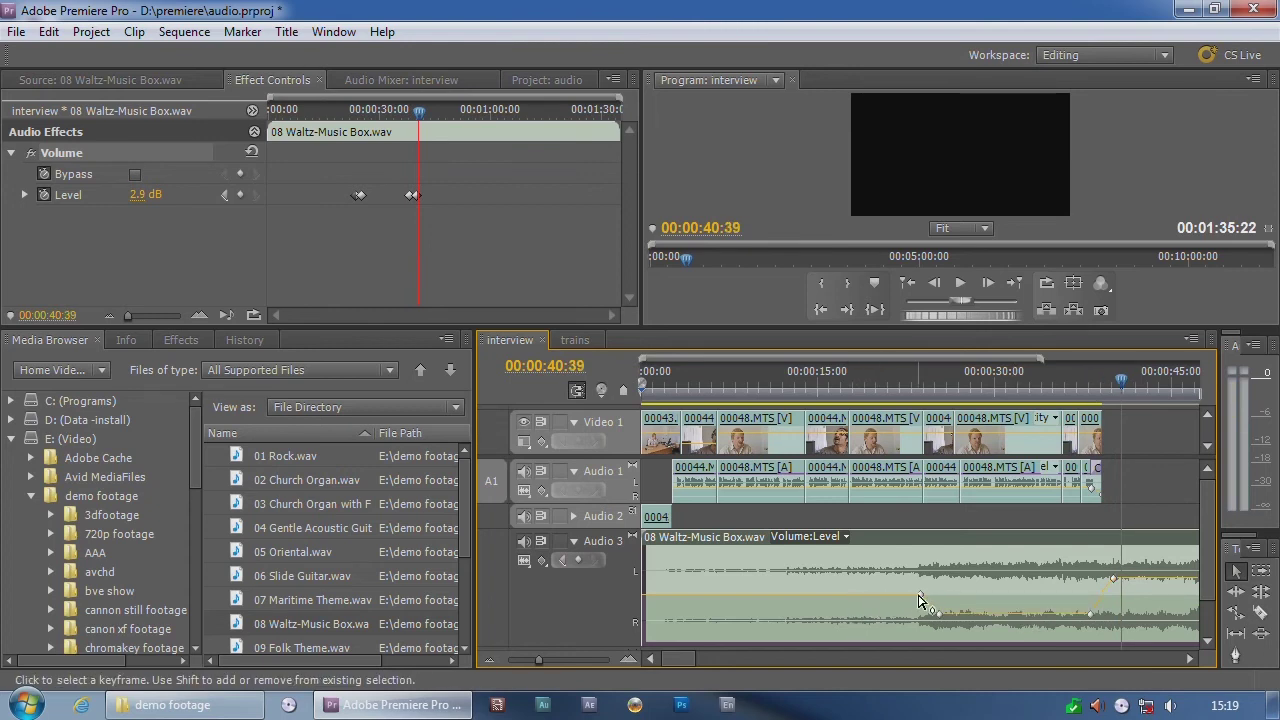
Add seven volume keyframes to the waltz clip between about 3 and 17 seconds
{"action": "left_click", "coordinate": [677, 594], "text": "ctrl"}
{"action": "left_click", "coordinate": [697, 594], "text": "ctrl"}
{"action": "left_click", "coordinate": [719, 594], "text": "ctrl"}
{"action": "left_click", "coordinate": [756, 594], "text": "ctrl"}
{"action": "left_click", "coordinate": [845, 594], "text": "ctrl"}
{"action": "left_click", "coordinate": [808, 594], "text": "ctrl"}
{"action": "left_click", "coordinate": [781, 595], "text": "ctrl"}
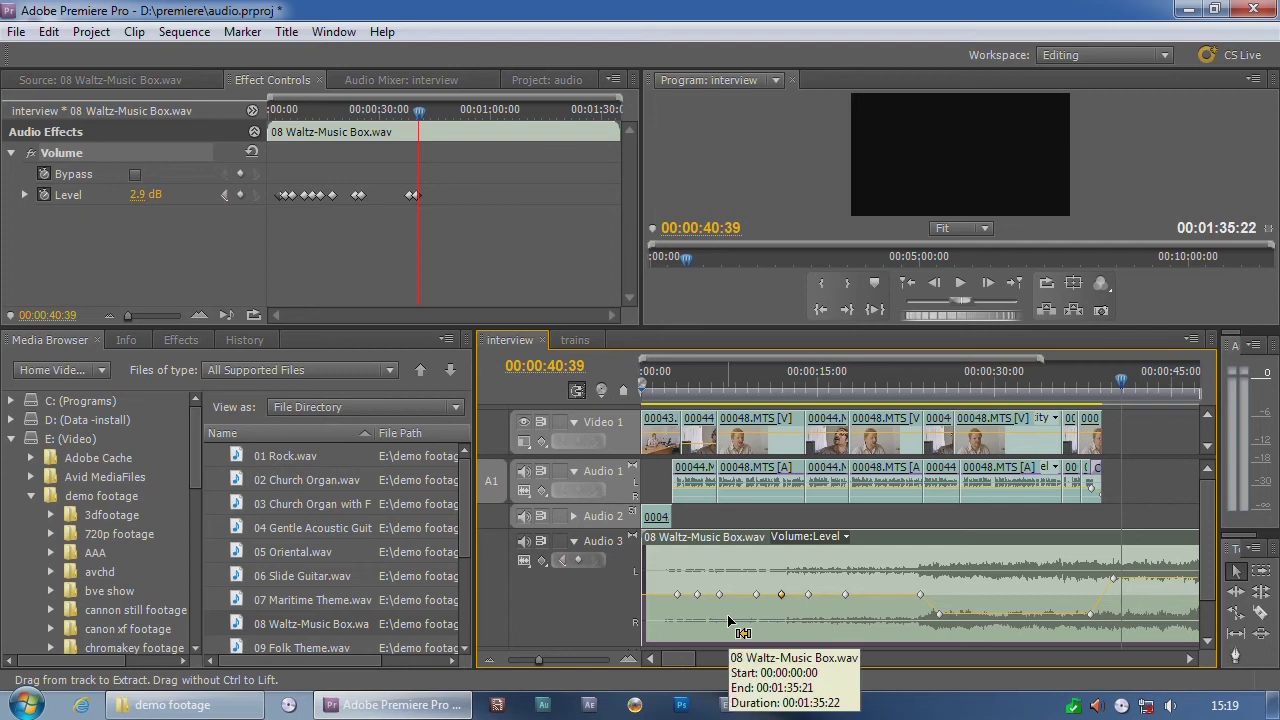
Move the seven early keyframes to alternating high and low levels and play the swinging volume from about 2 seconds
{"action": "left_click_drag", "start_coordinate": [719, 594], "coordinate": [758, 637]}
{"action": "left_click", "coordinate": [662, 388]}
{"action": "key", "text": "space"}
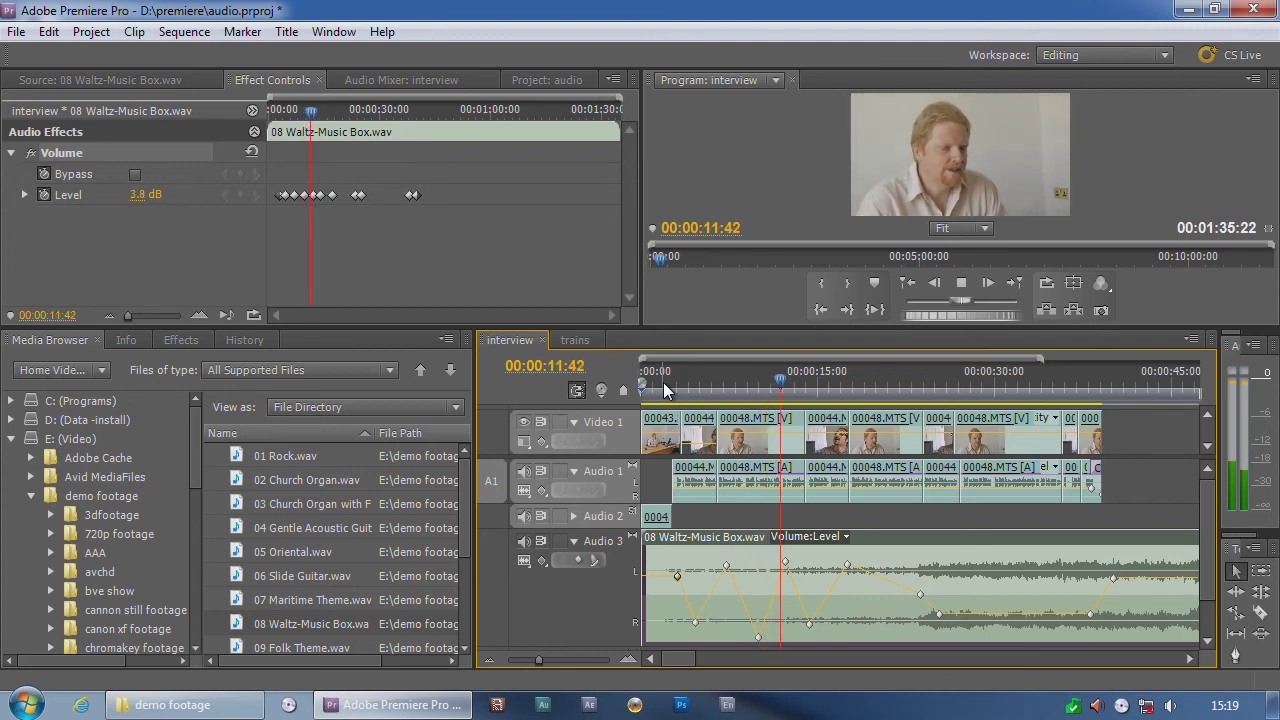
{"action": "key", "text": "space"}
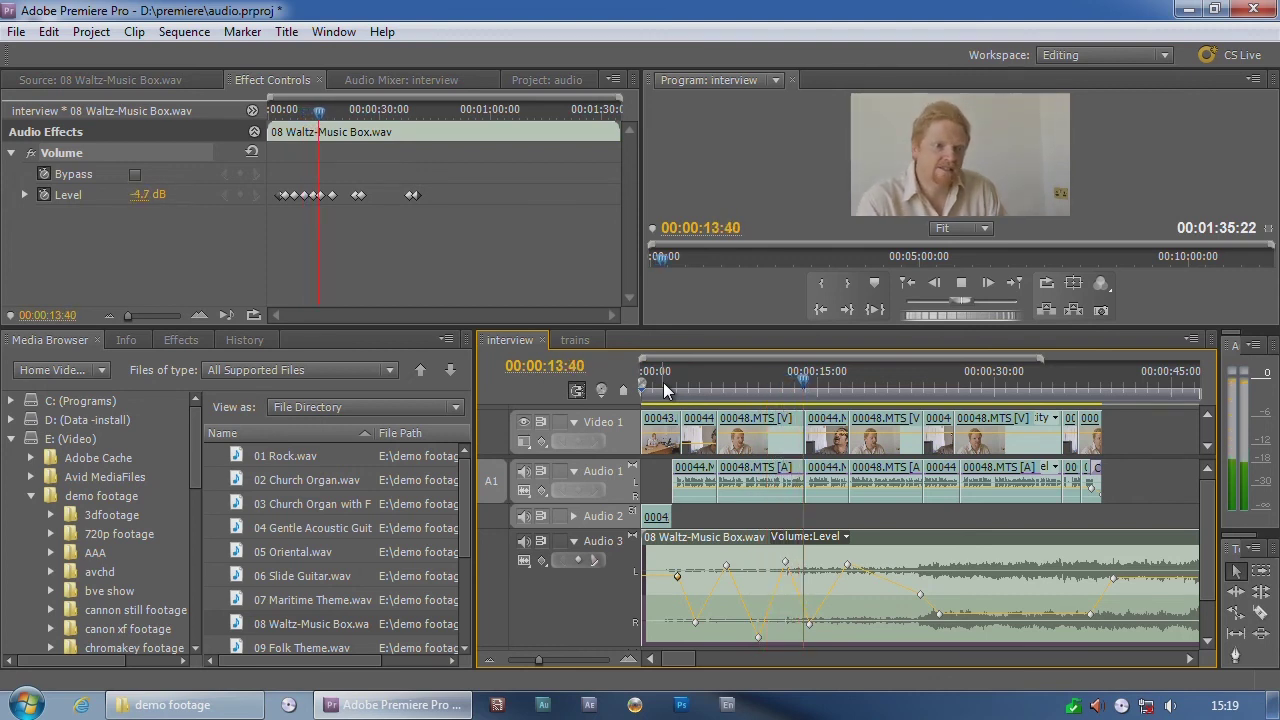